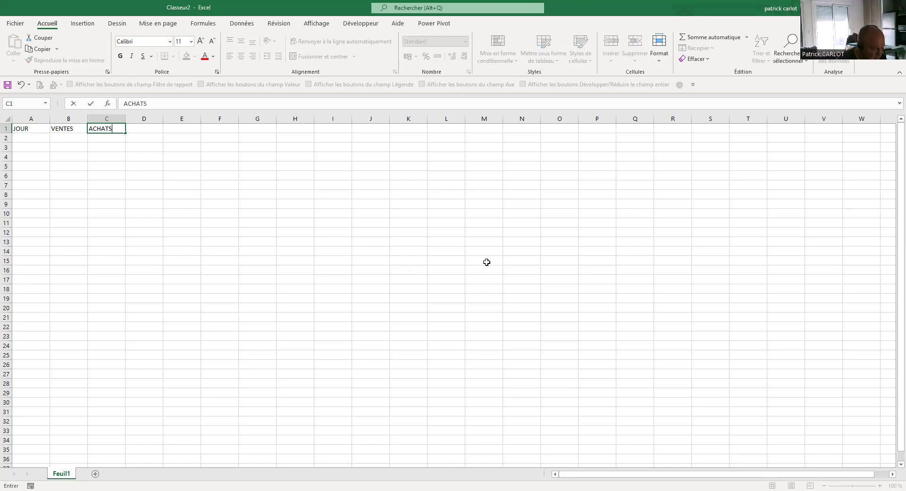
- Add the header SOLDE in D1 and enter the opening balance 10000 in D2
{"action": "type", "text": "SOLDE"}
{"action": "key", "text": "Return"}
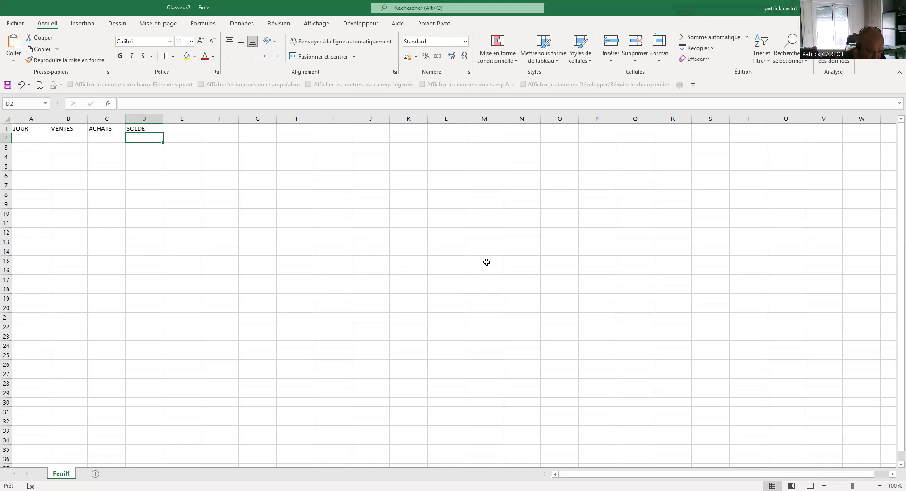
{"action": "type", "text": "10000"}
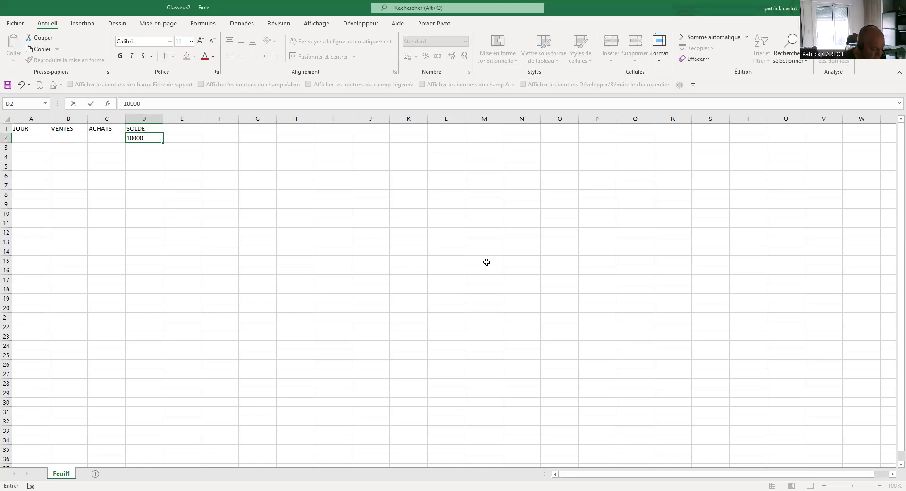
{"action": "key", "text": "Return"}
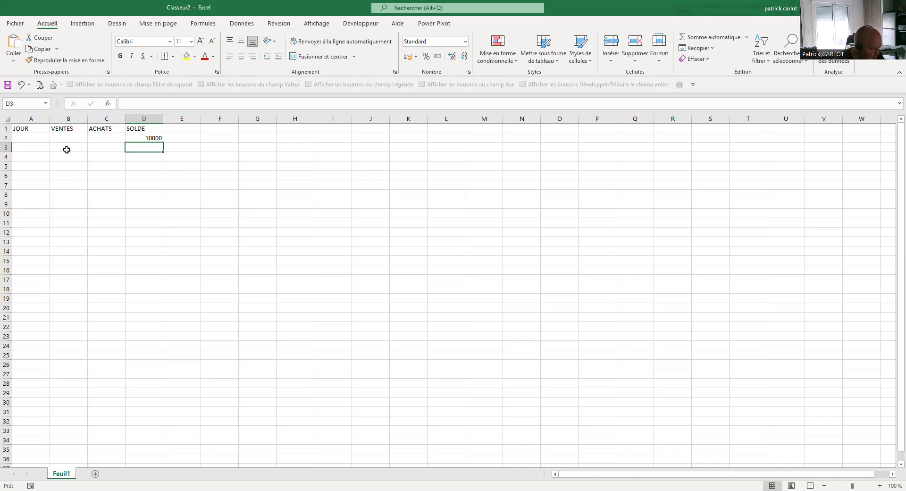
- Insert the current date, 20/02/2022, in A2 and fill the daily series down to 20/03/2022 in A30
{"action": "left_click", "coordinate": [37, 138]}
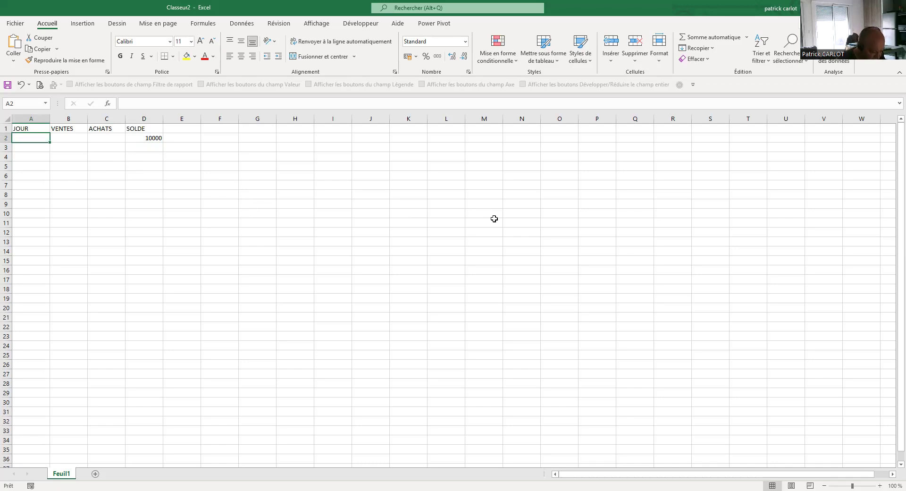
{"action": "key", "text": "ctrl+semicolon"}
{"action": "key", "text": "Return"}
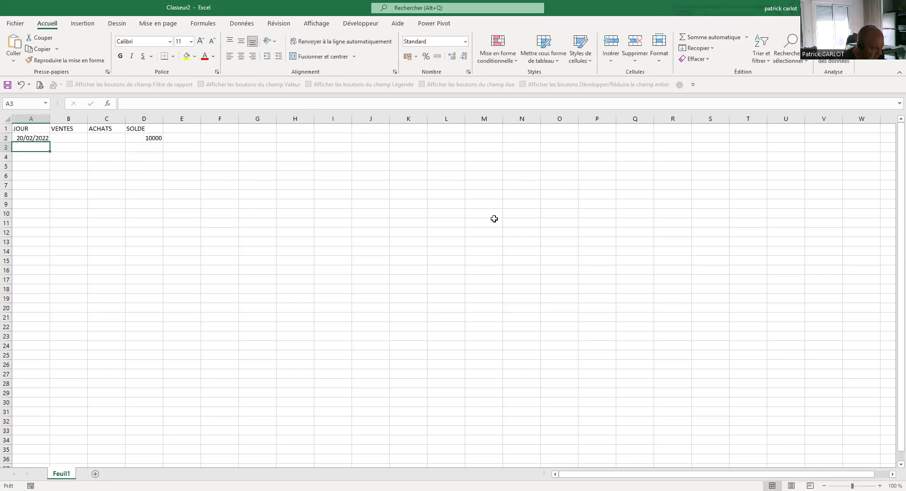
{"action": "left_click", "coordinate": [29, 138]}
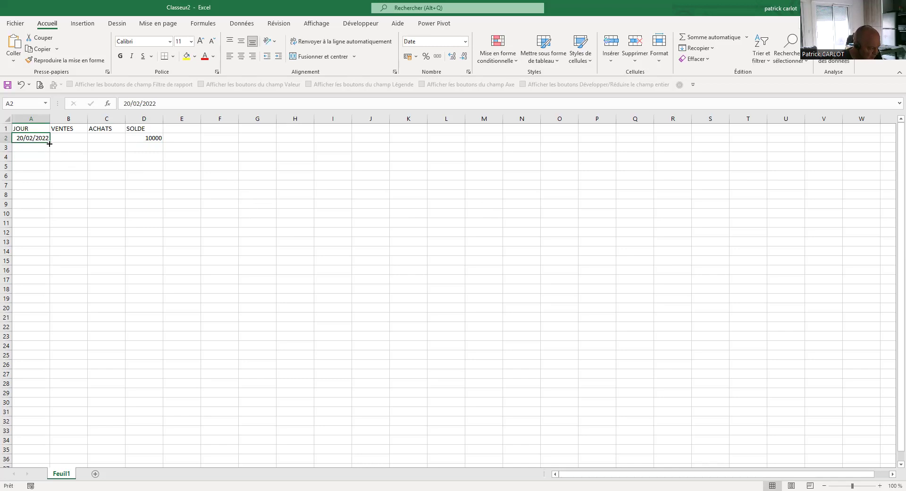
{"action": "left_click_drag", "start_coordinate": [49, 143], "coordinate": [49, 144]}
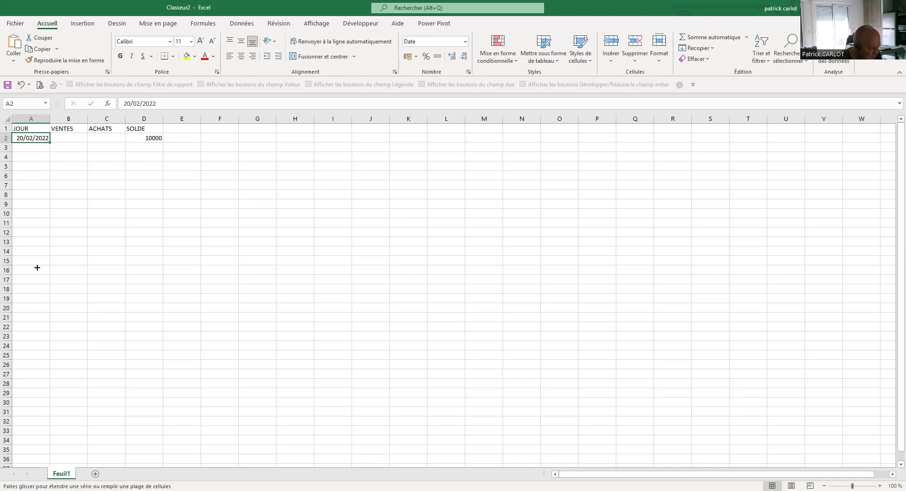
{"action": "left_click_drag", "start_coordinate": [38, 405], "coordinate": [41, 412]}
{"action": "left_click_drag", "start_coordinate": [137, 362], "coordinate": [137, 362]}
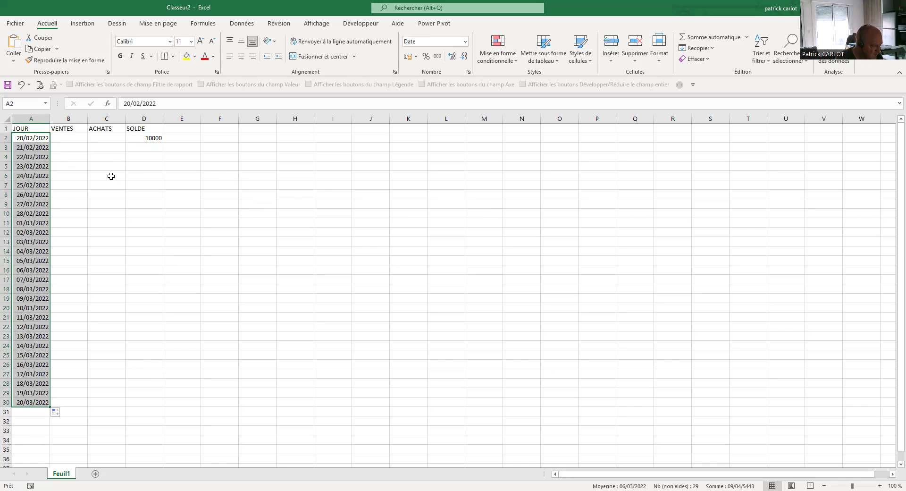
{"action": "left_click", "coordinate": [85, 151]}
- Apply all borders to the table range A1:D30
{"action": "left_click_drag", "start_coordinate": [41, 131], "coordinate": [147, 400]}
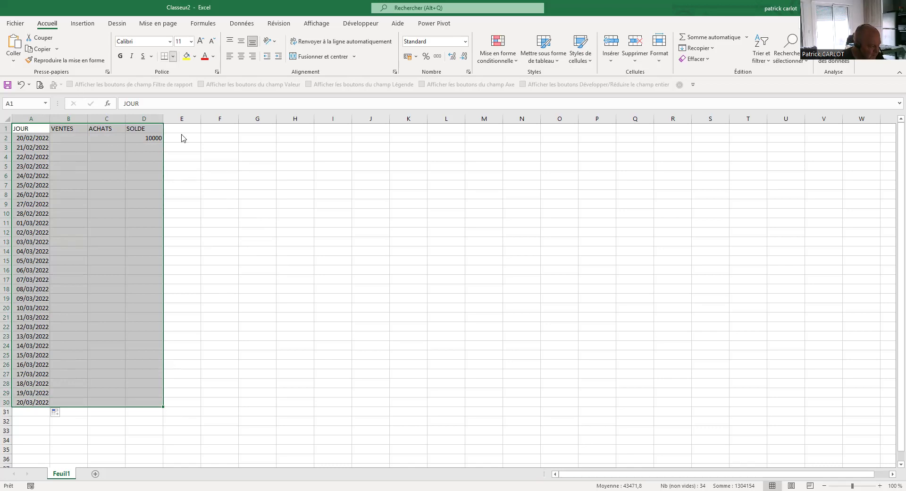
{"action": "left_click", "coordinate": [173, 56]}
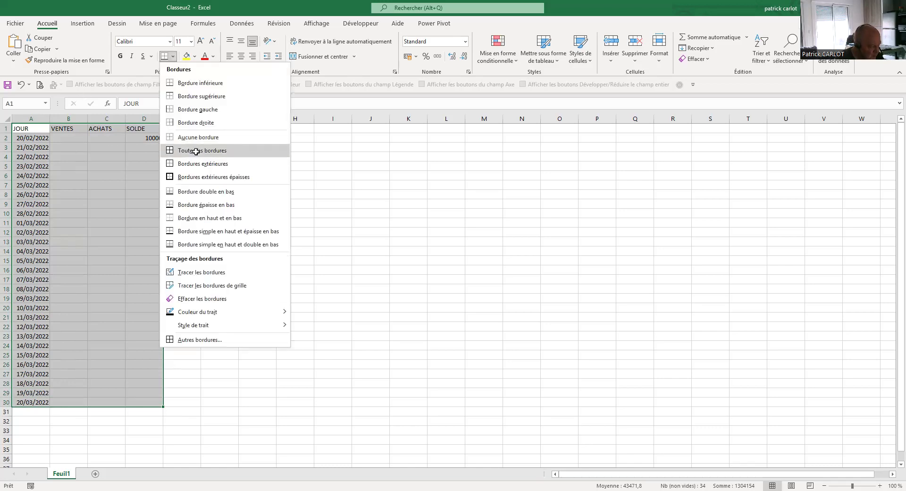
{"action": "left_click", "coordinate": [196, 152]}
{"action": "left_click", "coordinate": [83, 157]}
- Fill the header cells A1:D1 with yellow
{"action": "left_click", "coordinate": [29, 128]}
{"action": "left_click_drag", "start_coordinate": [72, 132], "coordinate": [141, 128]}
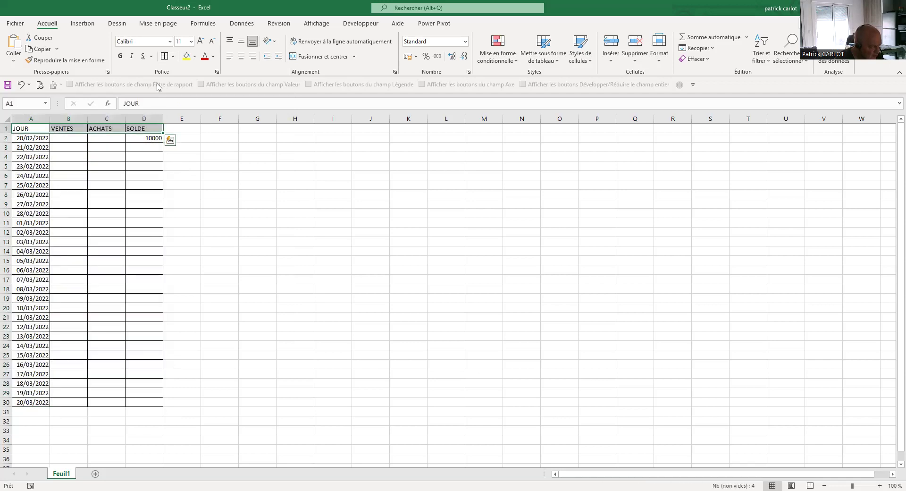
{"action": "left_click", "coordinate": [188, 60]}
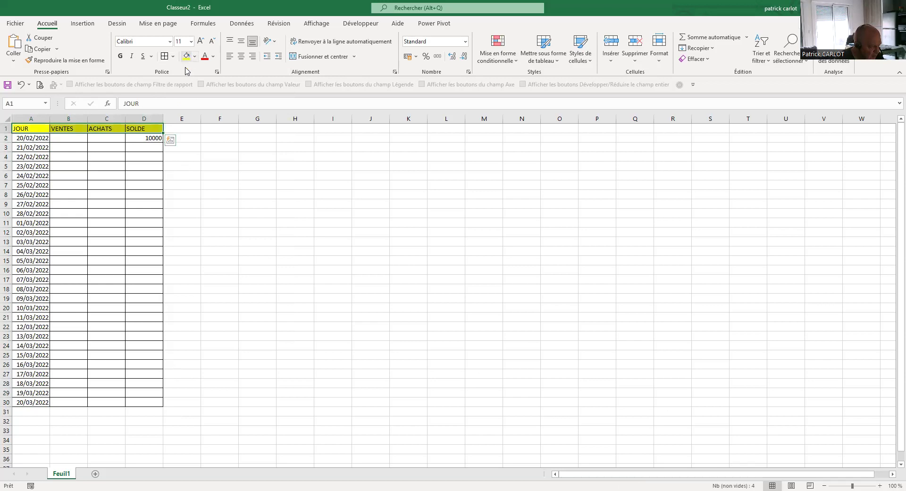
{"action": "left_click", "coordinate": [203, 204]}
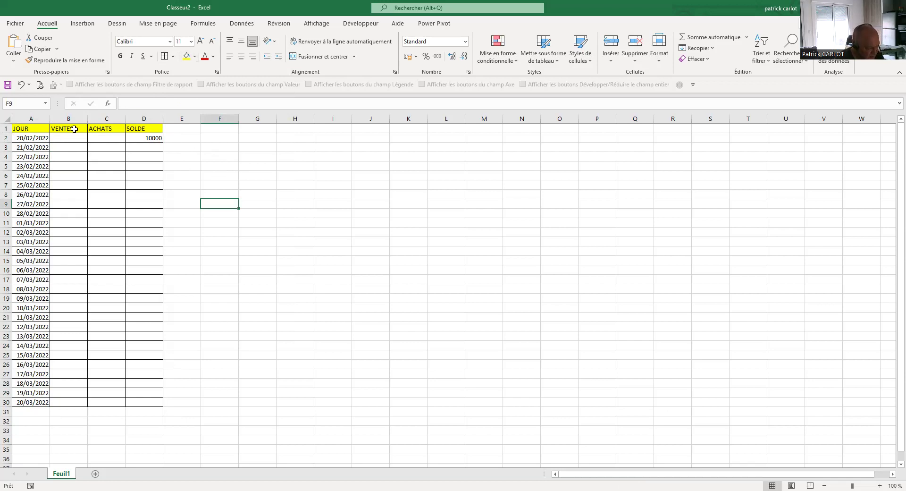
- Format the VENTES, ACHATS and SOLDE cells B2:D30 as currency (Monétaire)
{"action": "left_click_drag", "start_coordinate": [73, 138], "coordinate": [136, 149]}
{"action": "left_click_drag", "start_coordinate": [127, 236], "coordinate": [146, 401]}
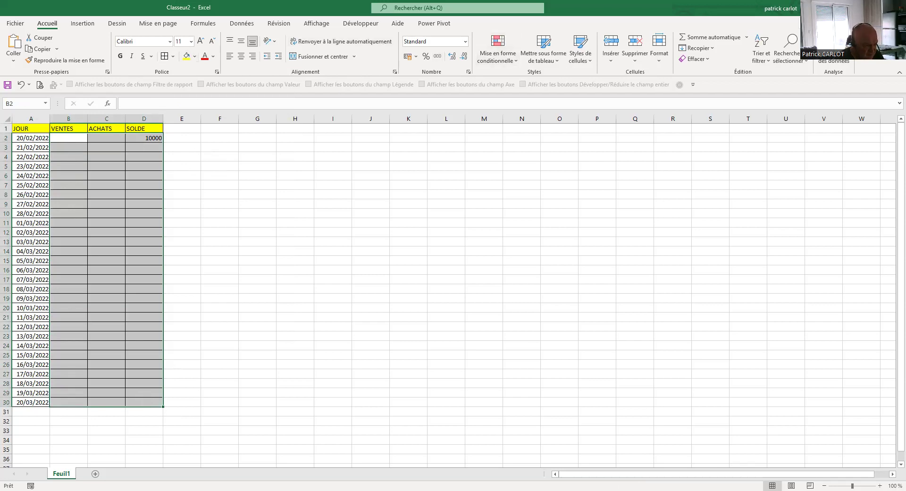
{"action": "left_click", "coordinate": [873, 8]}
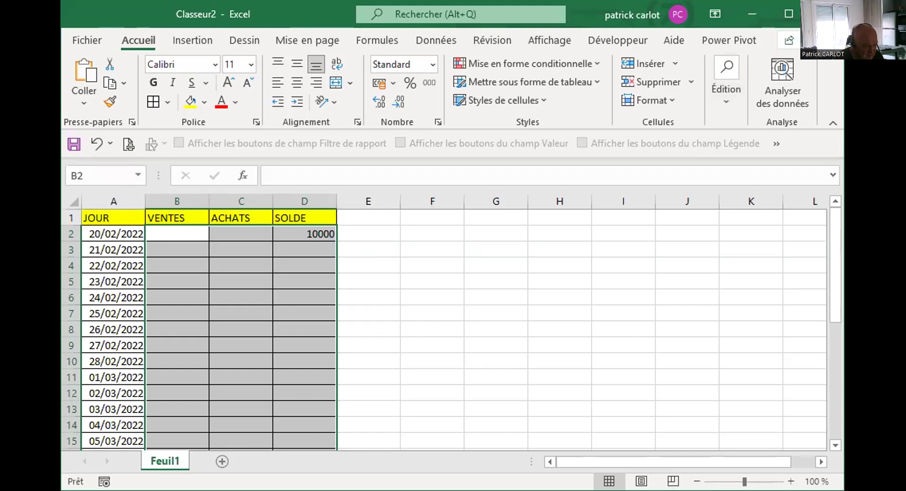
{"action": "left_click", "coordinate": [789, 14]}
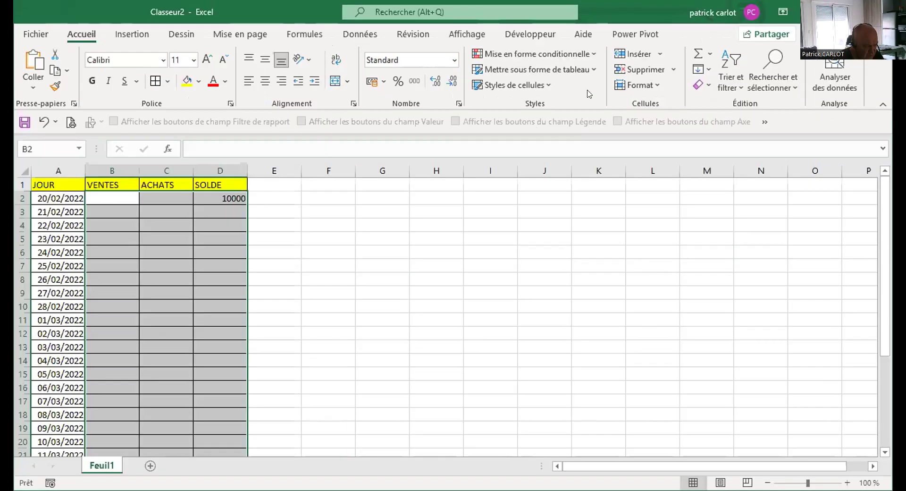
{"action": "left_click", "coordinate": [453, 61]}
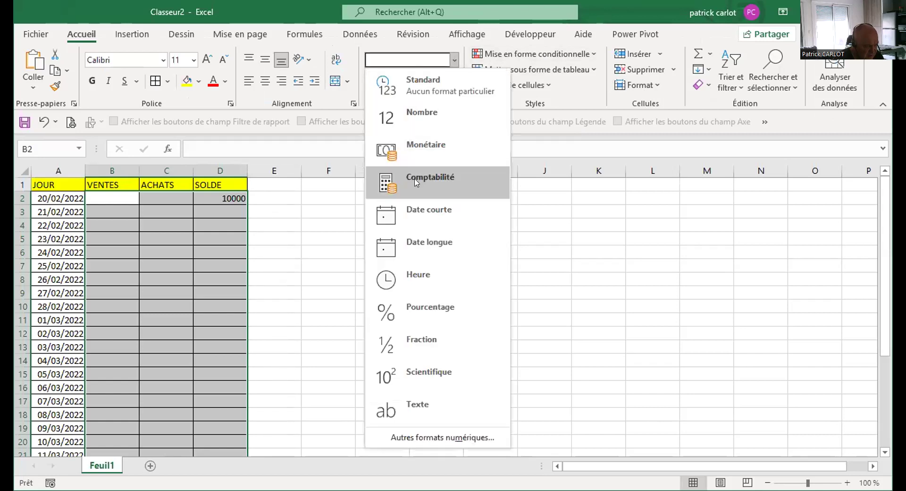
{"action": "left_click", "coordinate": [427, 145]}
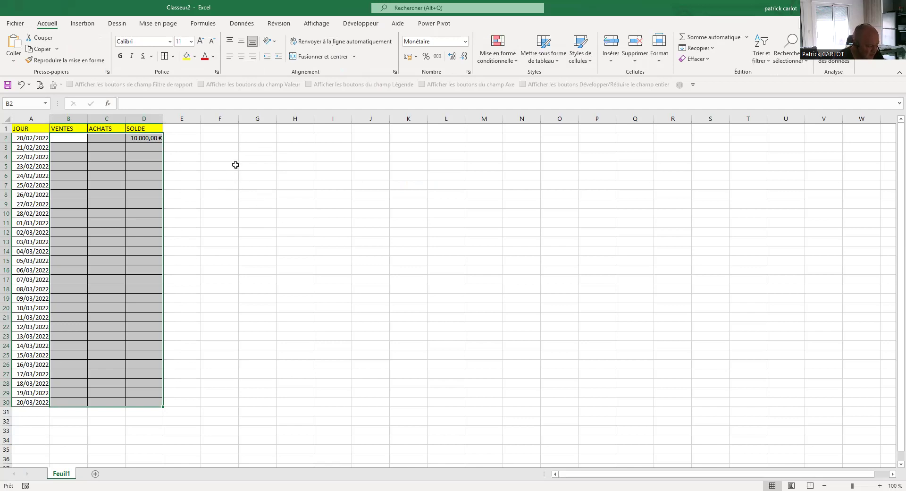
- Fill the opening balance cell D2 with orange and the cells B2:C2 with green
{"action": "left_click", "coordinate": [143, 140]}
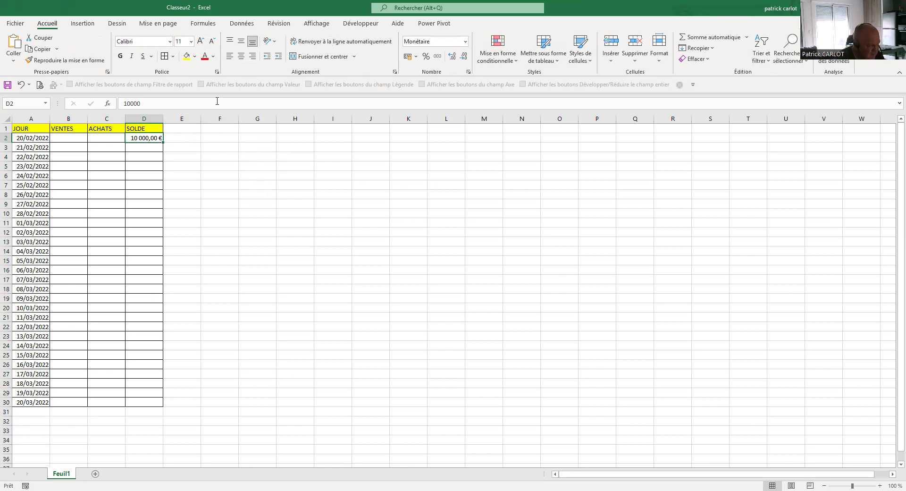
{"action": "left_click", "coordinate": [194, 58]}
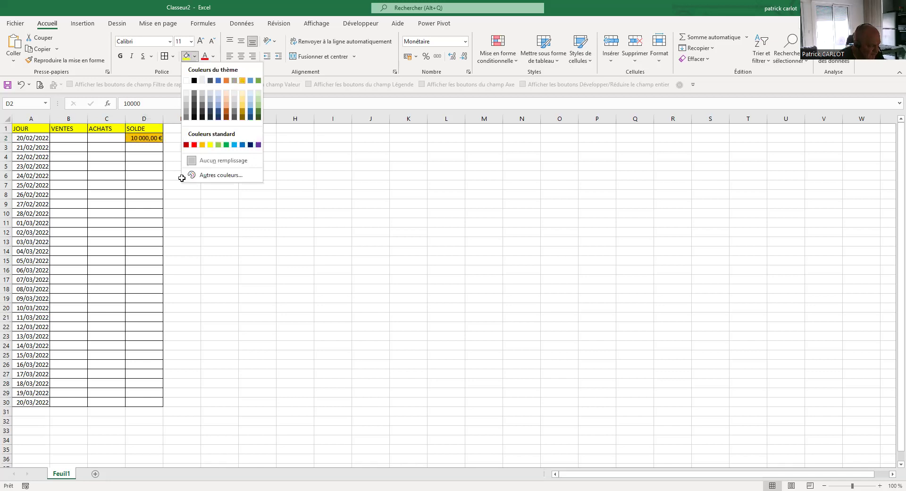
{"action": "left_click", "coordinate": [243, 85]}
{"action": "left_click_drag", "start_coordinate": [71, 137], "coordinate": [97, 139]}
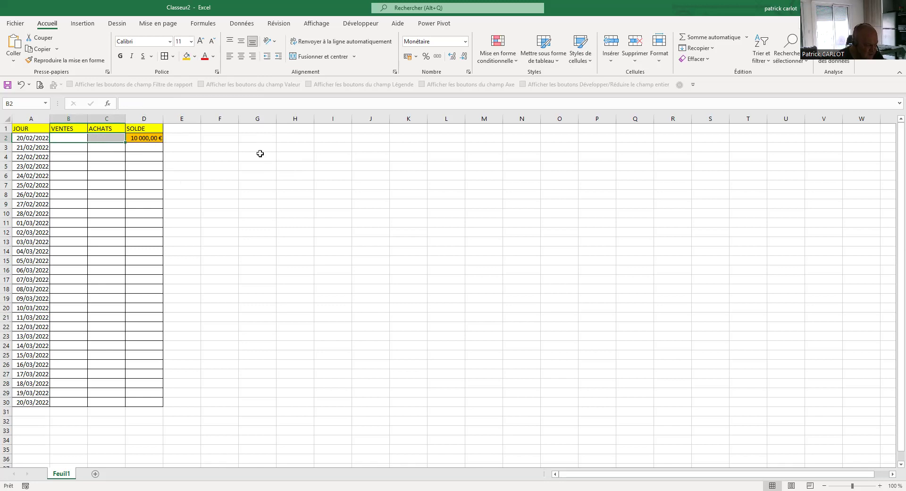
{"action": "left_click", "coordinate": [196, 58]}
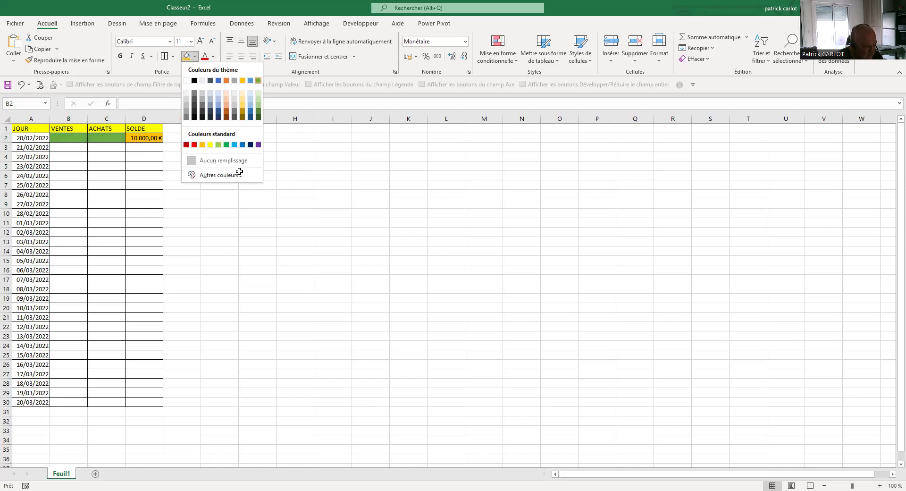
{"action": "left_click_drag", "start_coordinate": [234, 176], "coordinate": [250, 176]}
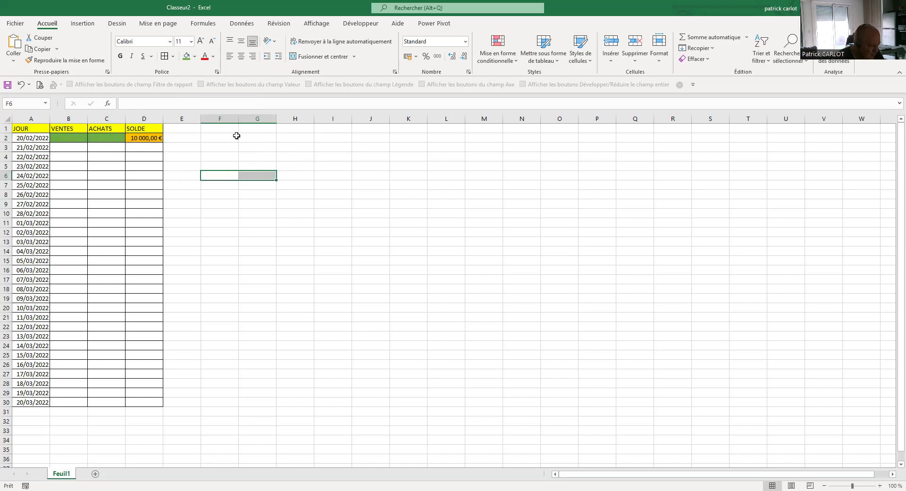
- Enter the running balance formula =D2+B3-C3 in D3
{"action": "left_click", "coordinate": [147, 148]}
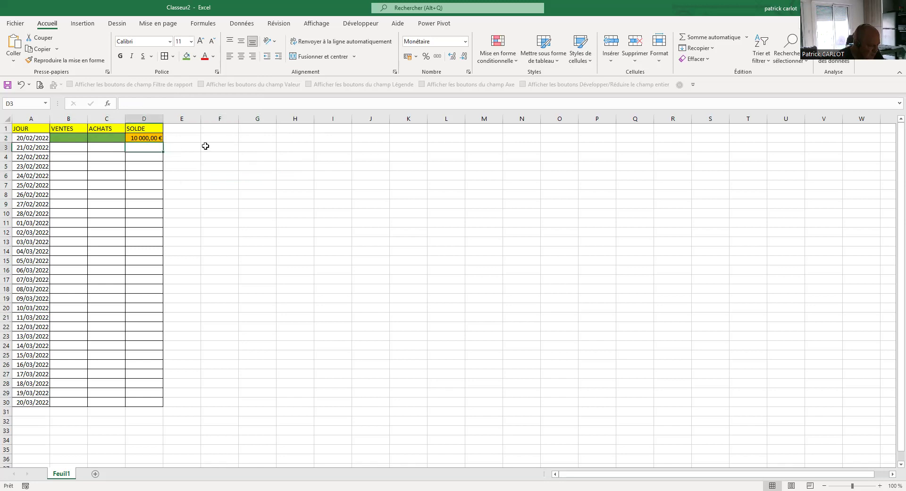
{"action": "left_click", "coordinate": [127, 103]}
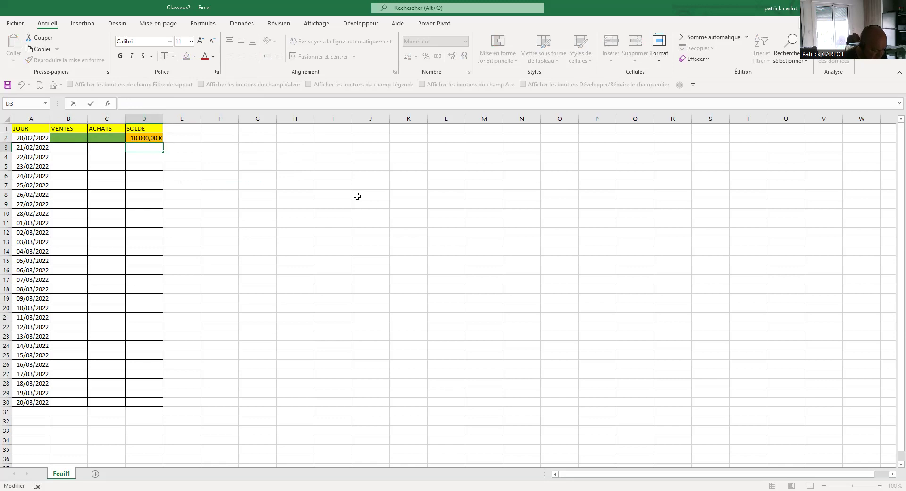
{"action": "type", "text": "="}
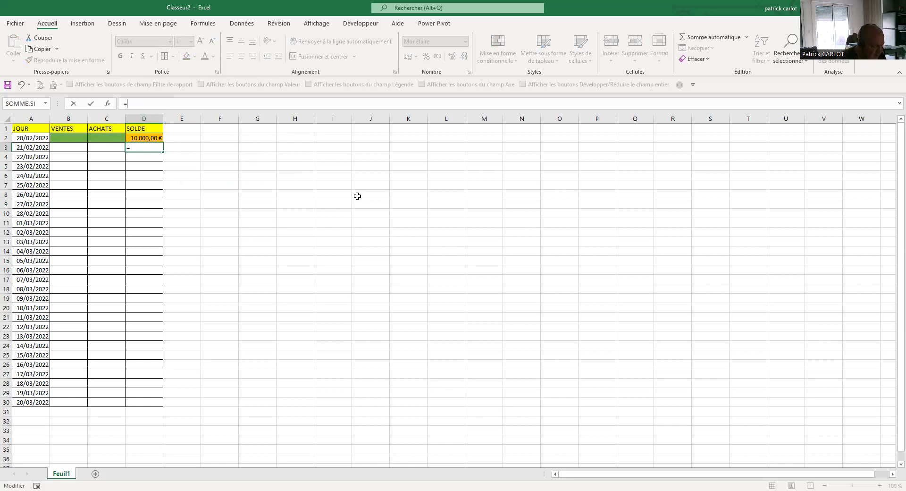
{"action": "left_click", "coordinate": [133, 136]}
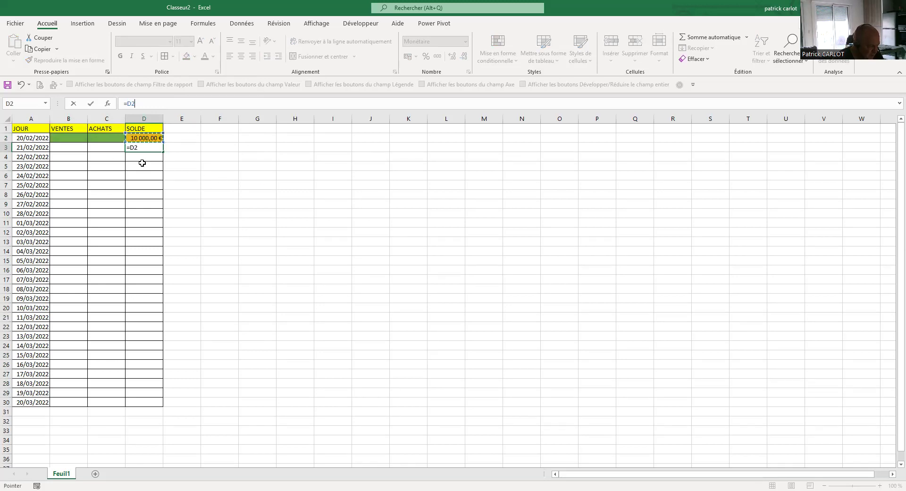
{"action": "type", "text": "+"}
{"action": "left_click", "coordinate": [73, 147]}
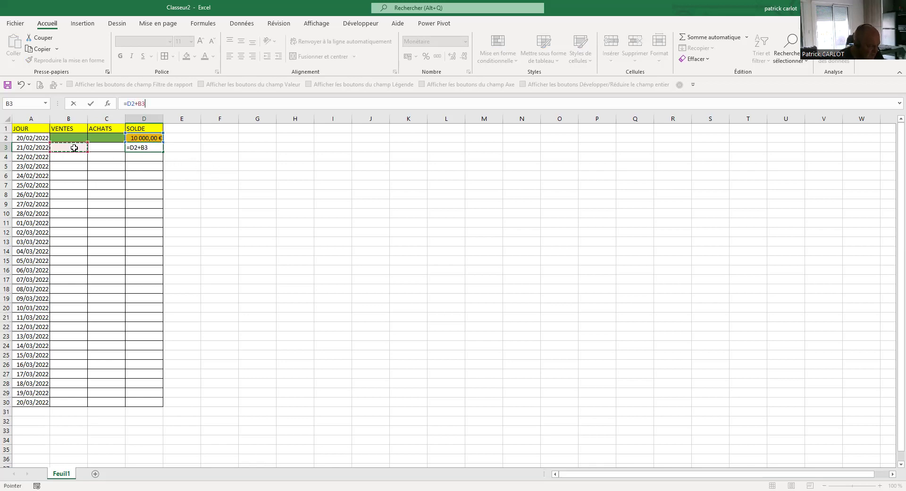
{"action": "type", "text": "-"}
{"action": "left_click", "coordinate": [106, 147]}
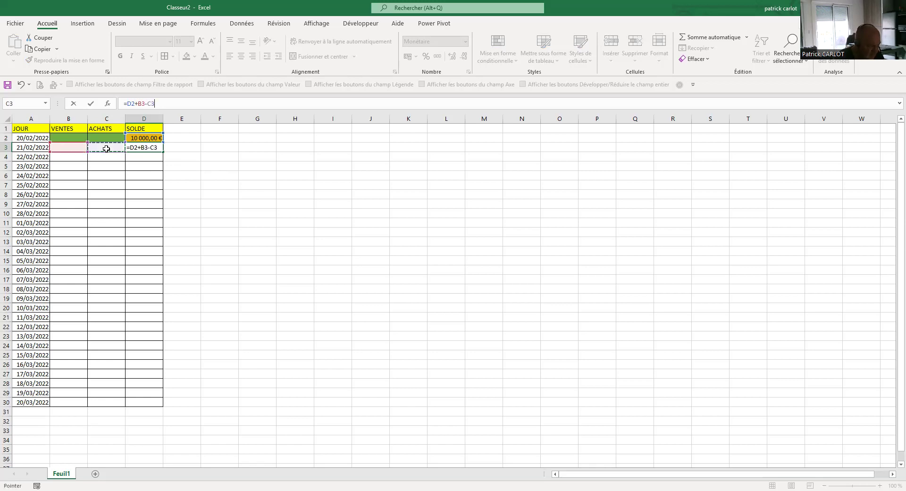
{"action": "key", "text": "Return"}
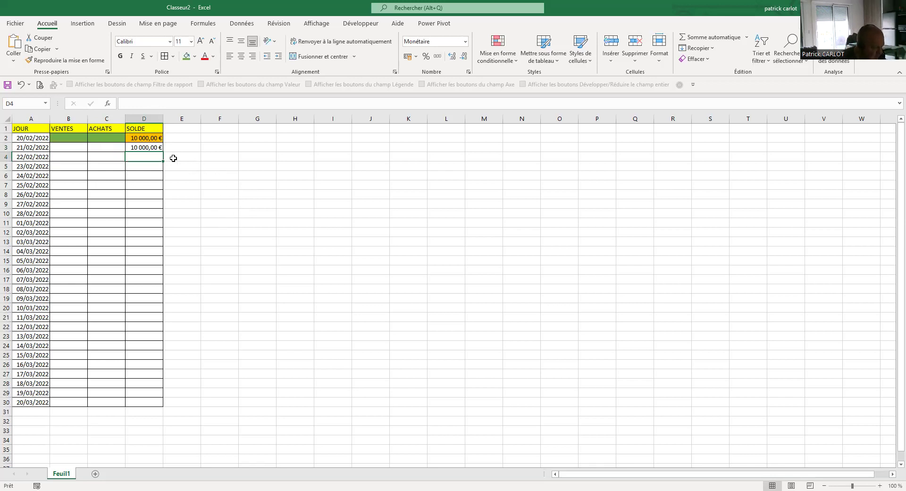
- Copy the balance formula from D3 down to D30, and select the first VENTES entry cell, B3
{"action": "left_click", "coordinate": [141, 147]}
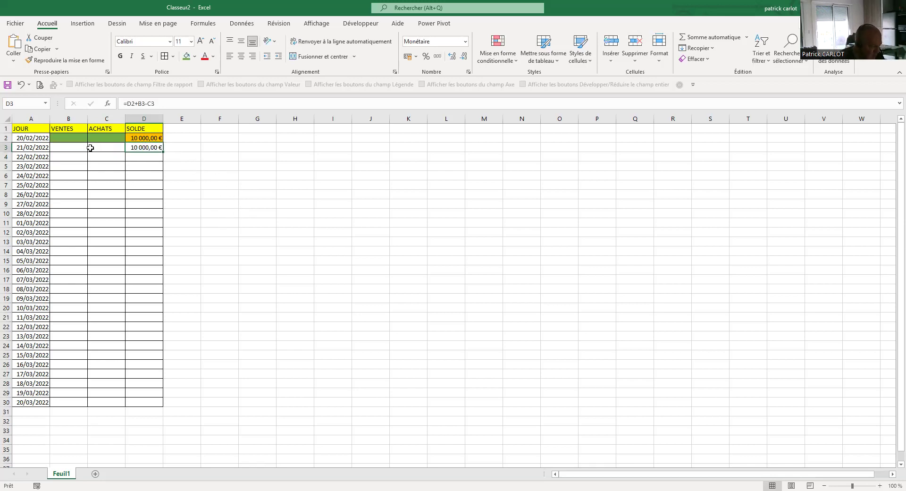
{"action": "left_click", "coordinate": [75, 147]}
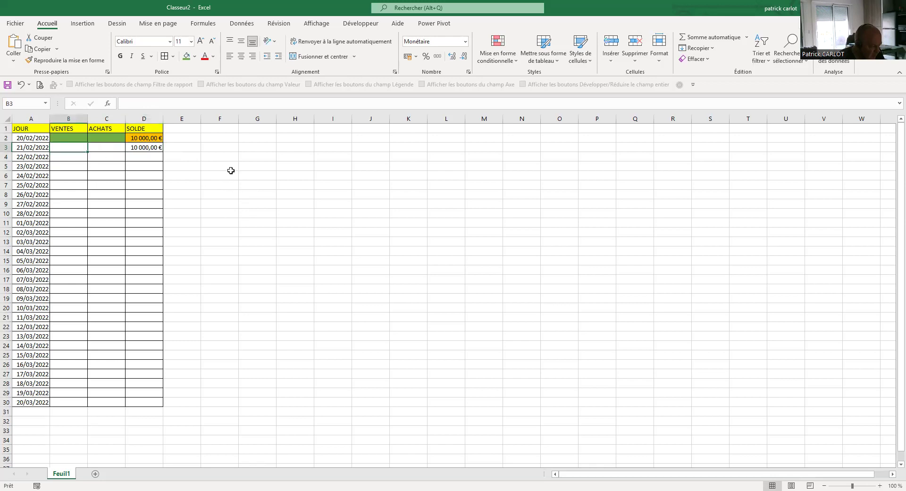
{"action": "left_click", "coordinate": [159, 150]}
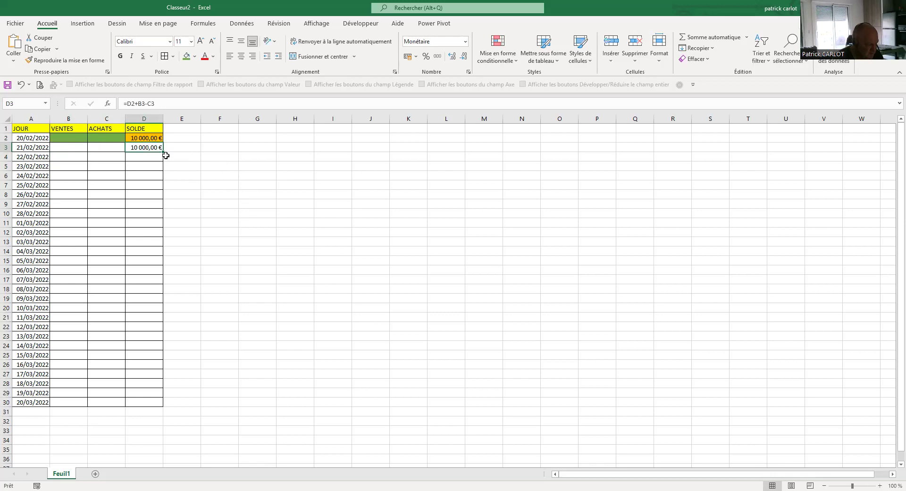
{"action": "left_click_drag", "start_coordinate": [163, 152], "coordinate": [174, 403]}
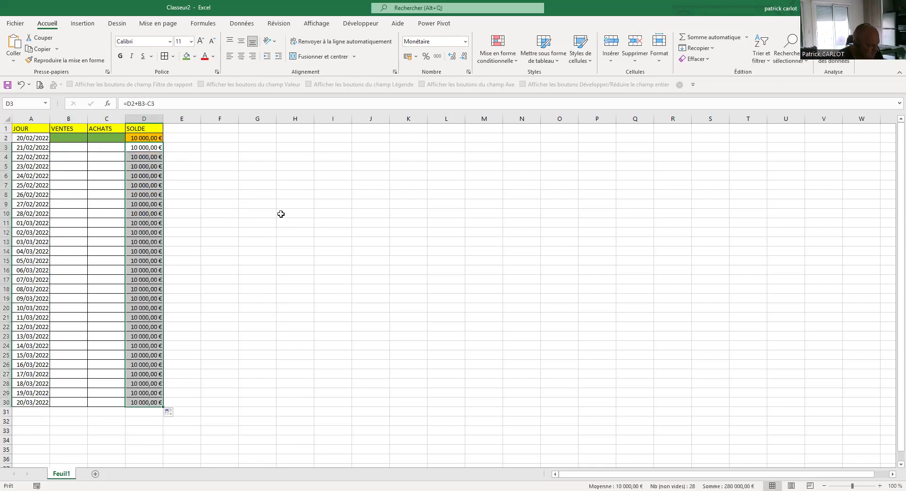
{"action": "left_click", "coordinate": [80, 148]}
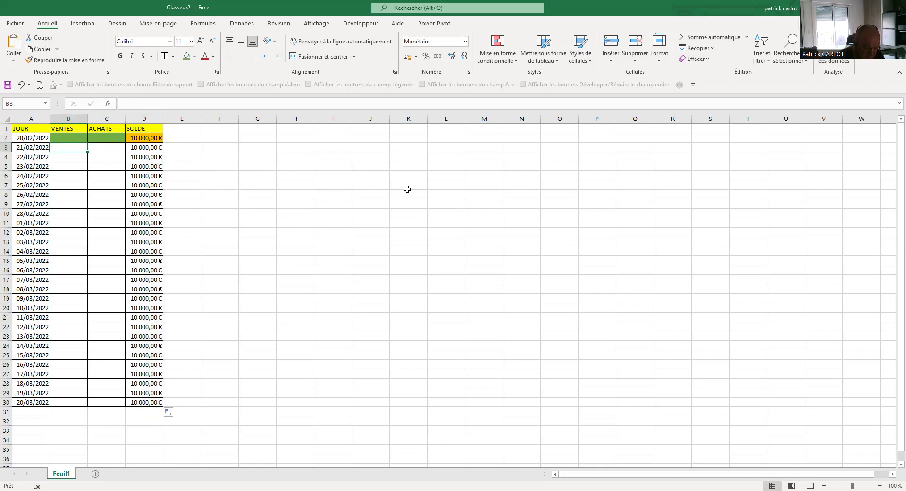
- Enter 500 as the sales and 1000 as the purchases for 21/02/2022 in cells B3 and C3
{"action": "type", "text": "500"}
{"action": "key", "text": "Return"}
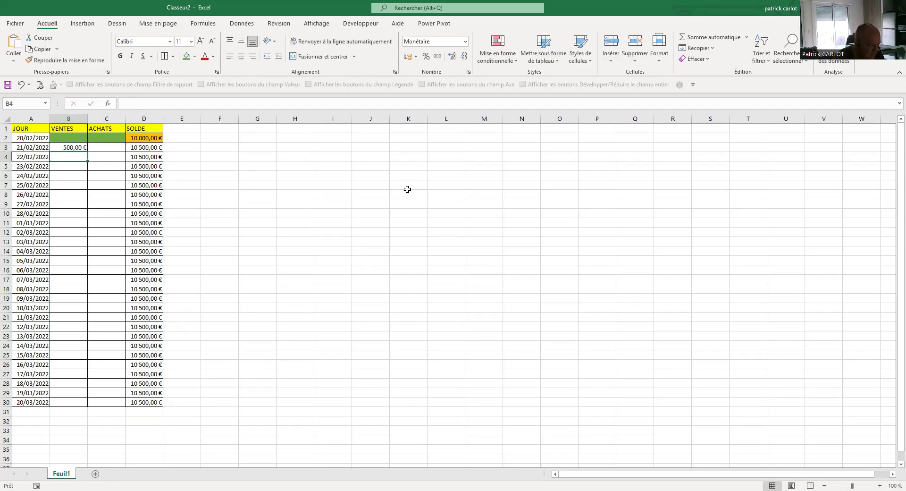
{"action": "left_click", "coordinate": [106, 151]}
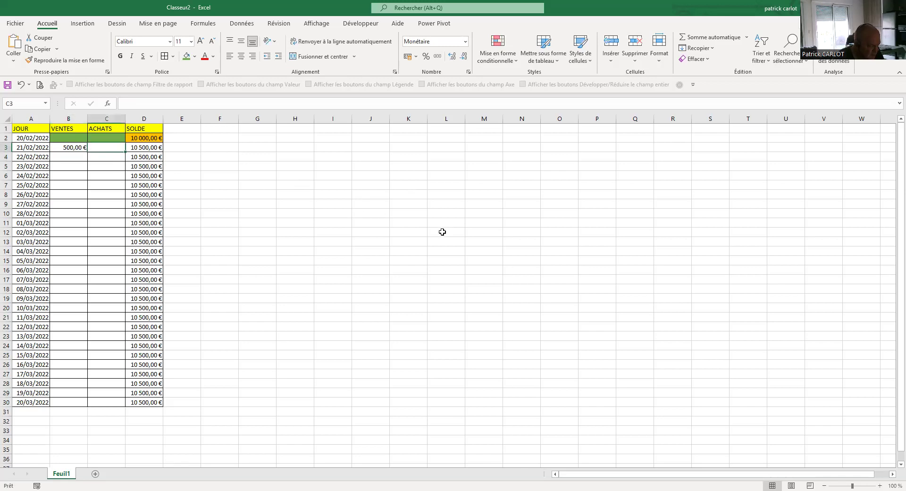
{"action": "type", "text": "1000"}
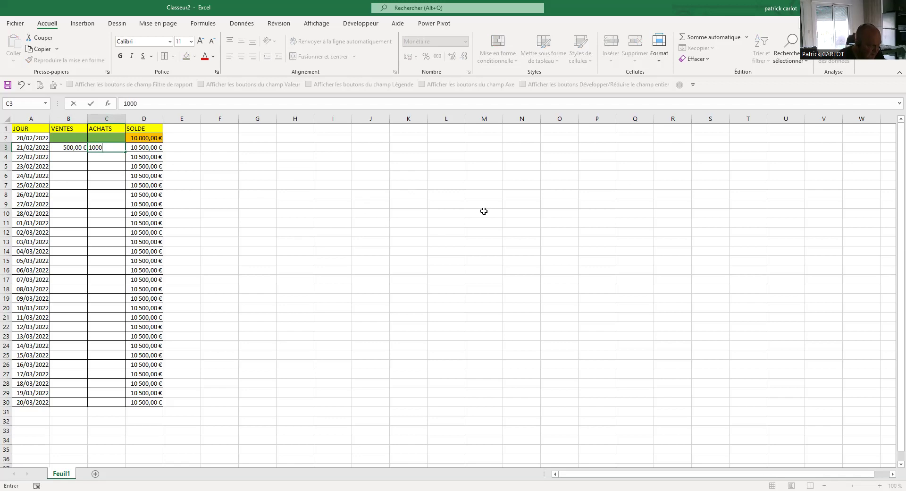
{"action": "key", "text": "Return"}
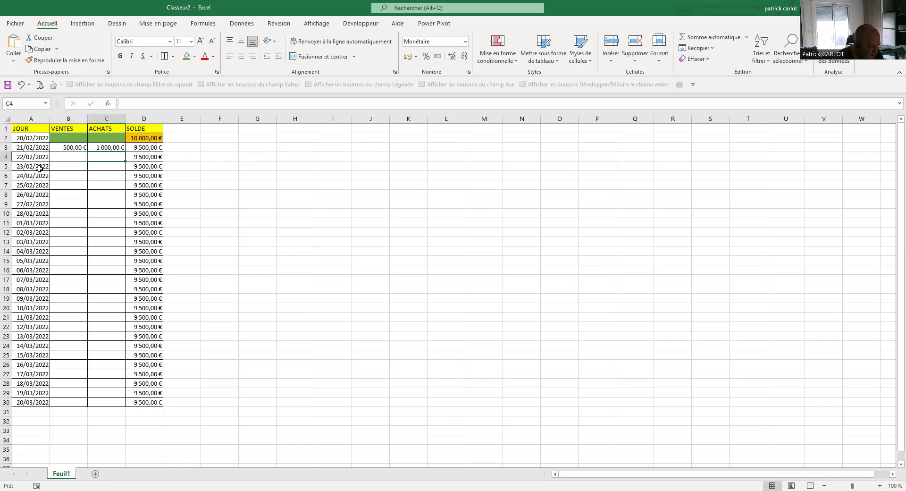
- Enter sales of 2000 for 23/02/2022 in B5 and purchases of 5000 for 24/02/2022 in C6
{"action": "left_click", "coordinate": [78, 168]}
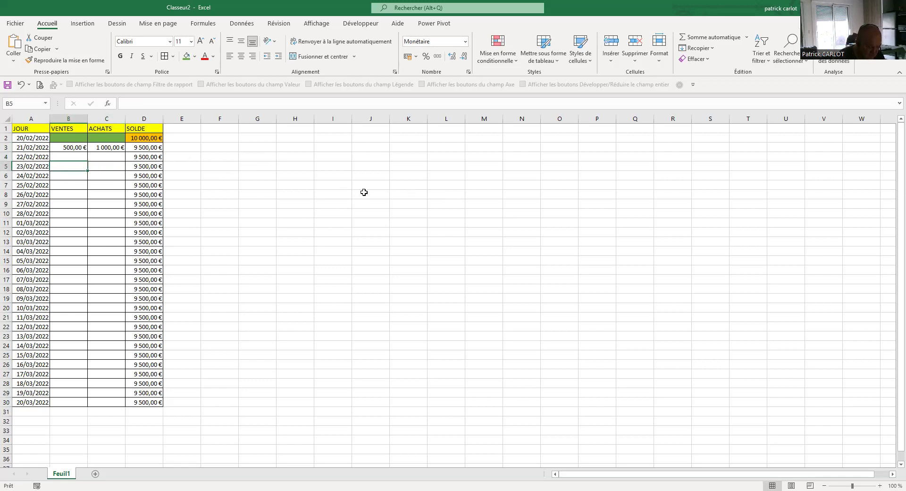
{"action": "type", "text": "2000"}
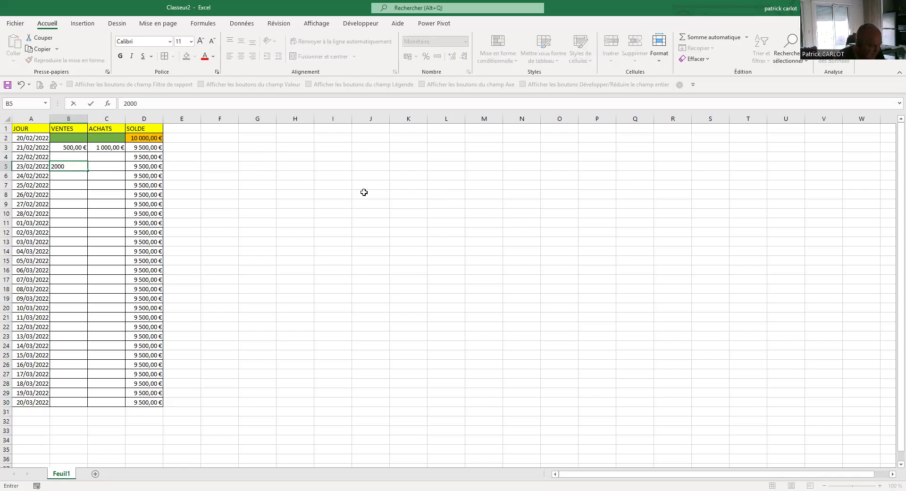
{"action": "key", "text": "Return"}
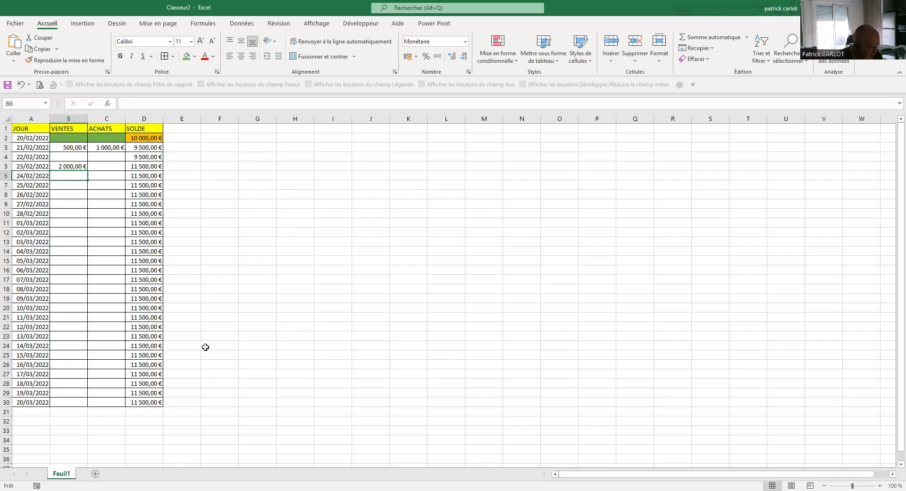
{"action": "left_click", "coordinate": [159, 404]}
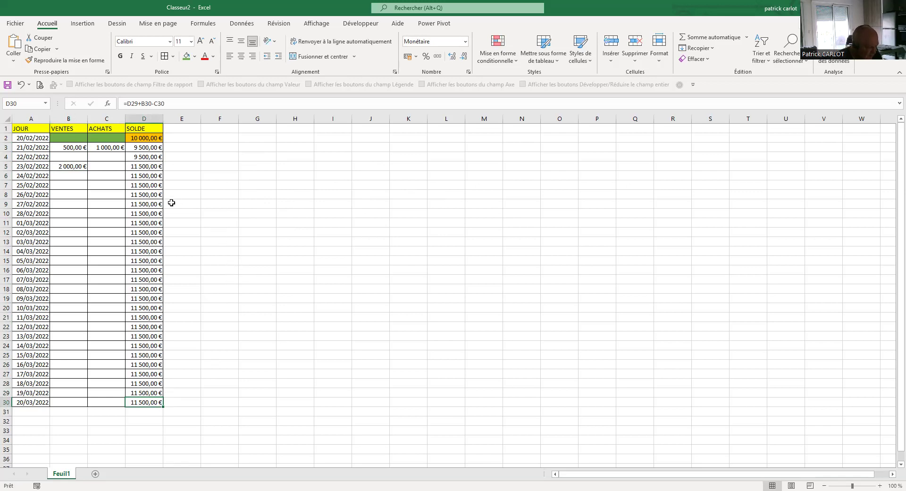
{"action": "left_click", "coordinate": [113, 177]}
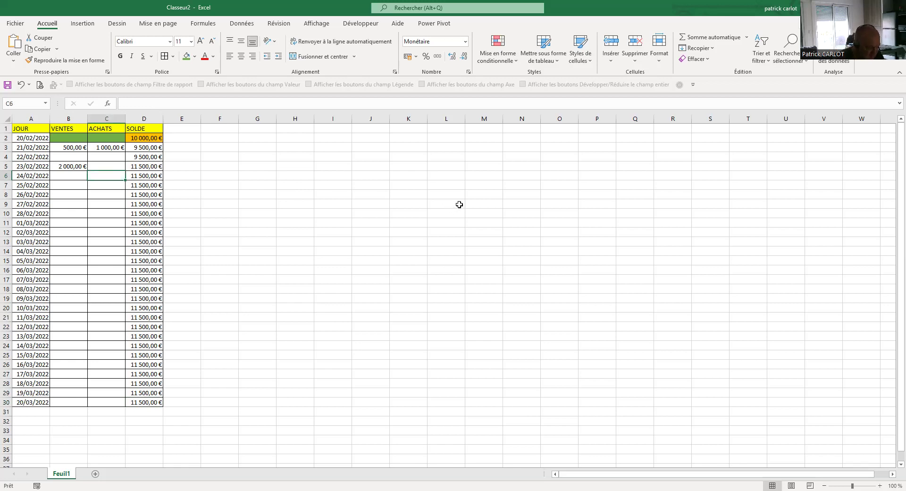
{"action": "type", "text": "5000"}
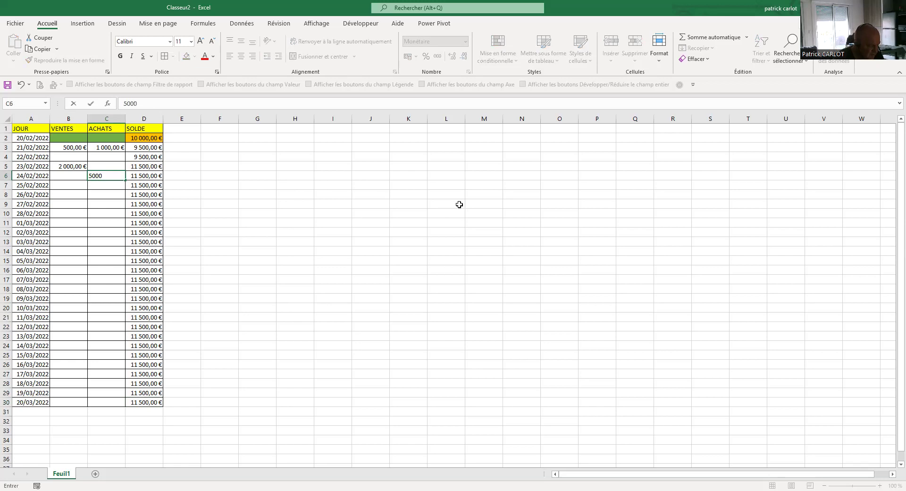
{"action": "key", "text": "Return"}
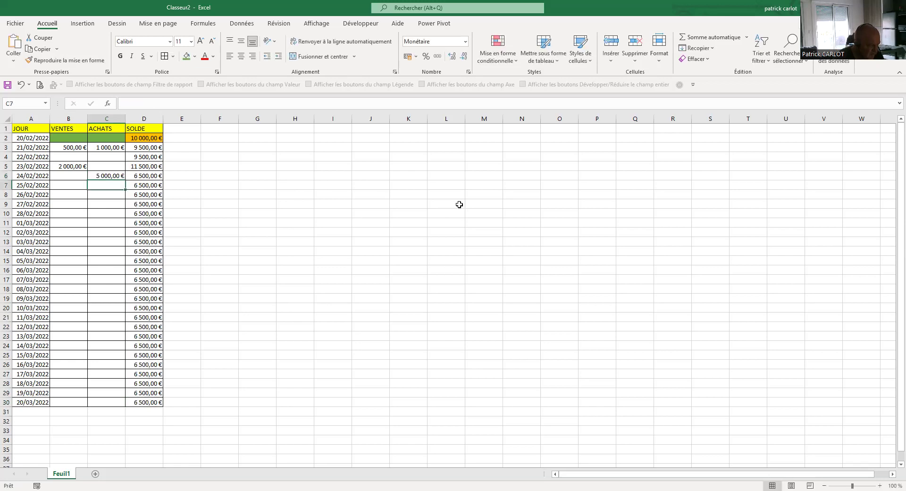